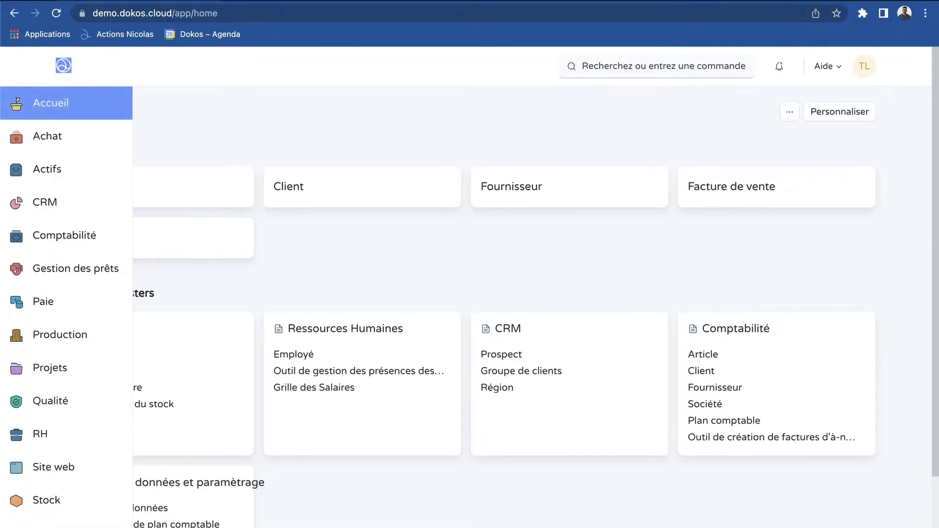
# - Open the article list from the Achat workspace and start a new article in the full form
pyautogui.click(47, 137)
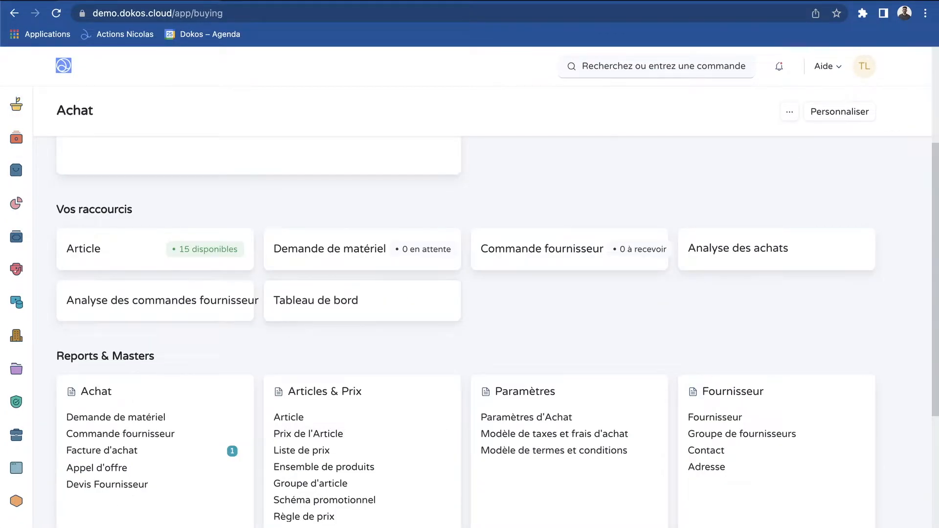
pyautogui.moveTo(309, 391); pyautogui.dragTo(377, 395)
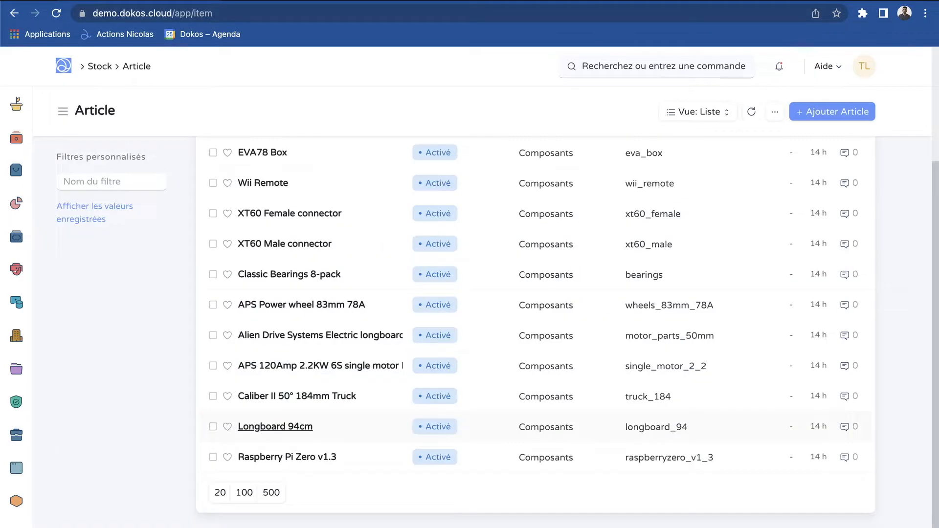
pyautogui.scroll(5, 273, 427)
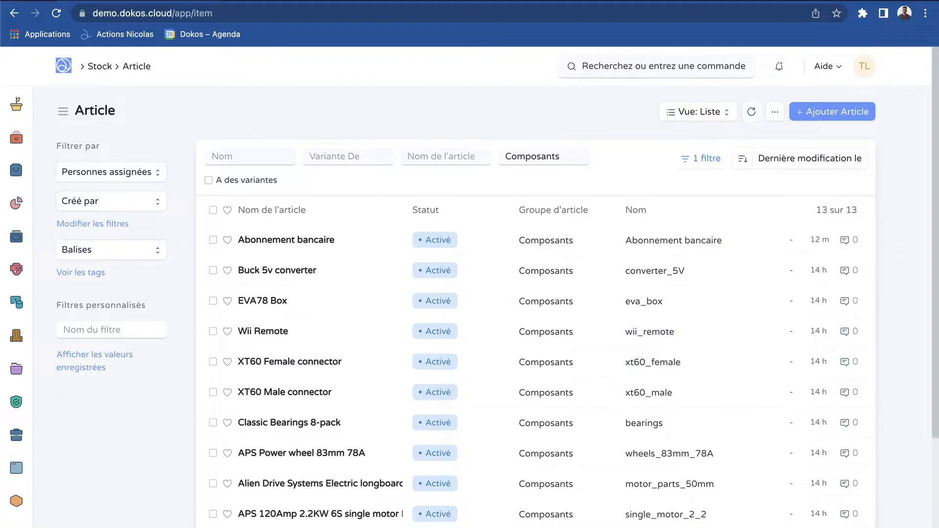
pyautogui.click(832, 112)
pyautogui.click(358, 451)
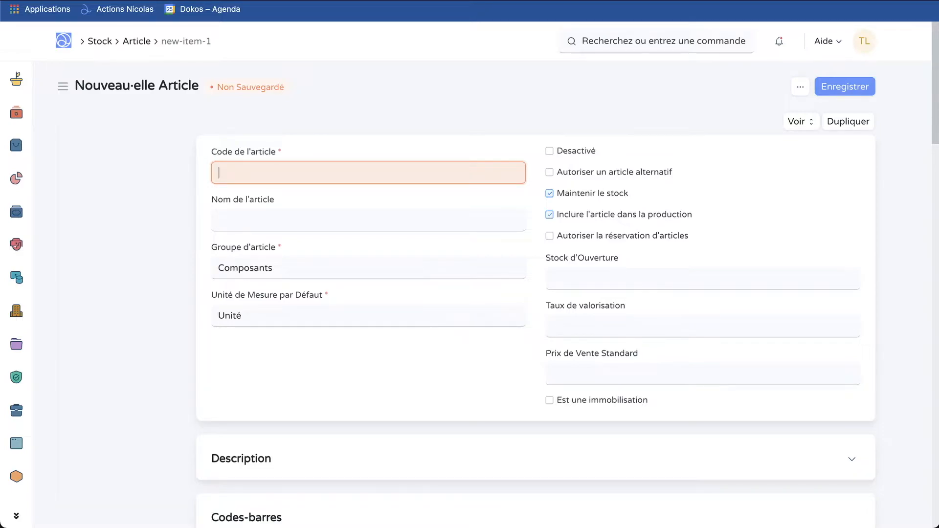
# - Enter "Abonnement téléphonique" as the article's code and name, and set its Groupe d'article to Services
pyautogui.write('Abonnement téléphonique')
pyautogui.press('Tab')
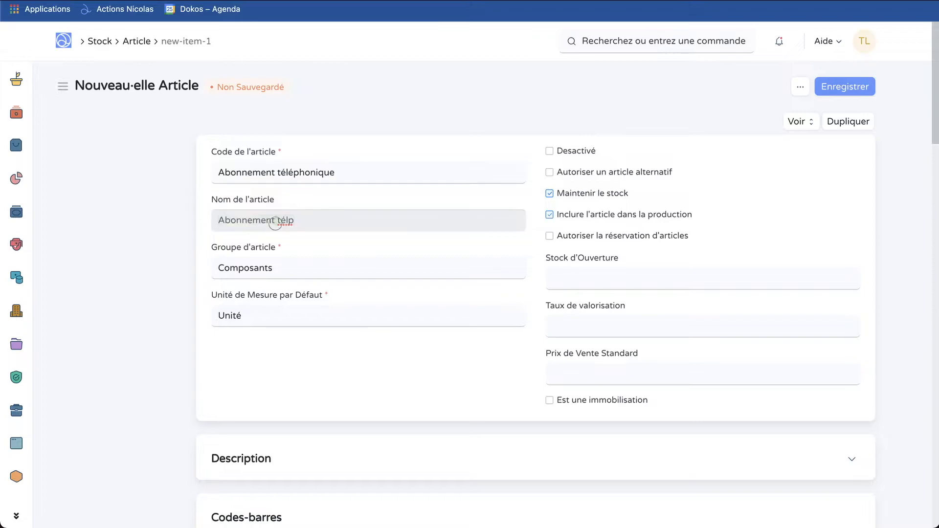
pyautogui.scroll(-1, 536, 327)
pyautogui.doubleClick(245, 233)
pyautogui.press('BackSpace')
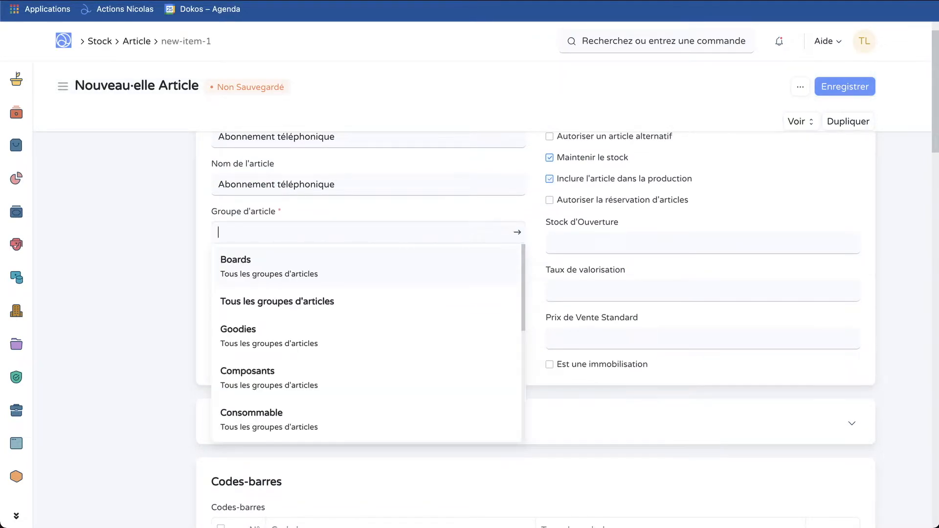
pyautogui.scroll(-4, 274, 313)
pyautogui.click(274, 314)
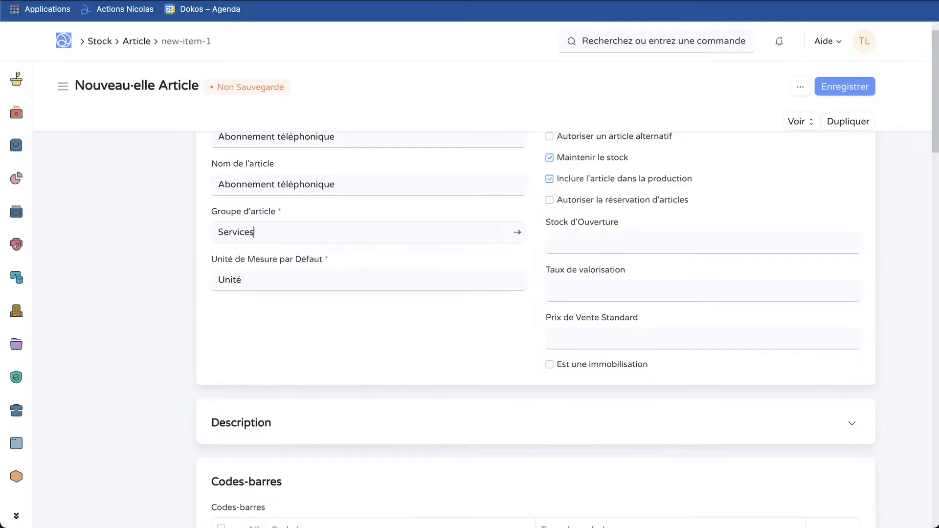
# - Disable Maintenir le stock and Inclure l'article dans la production for the article
pyautogui.scroll(1, 536, 294)
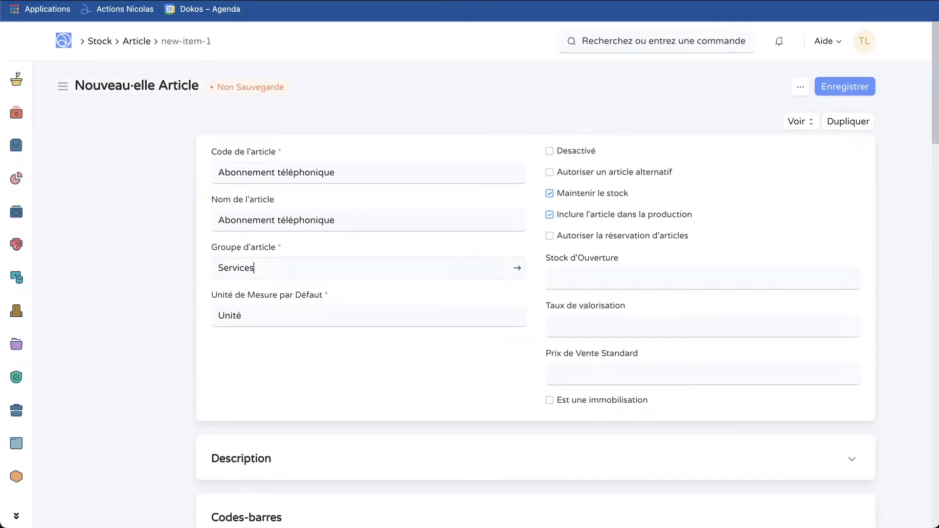
pyautogui.click(550, 236)
pyautogui.scroll(-2, 535, 322)
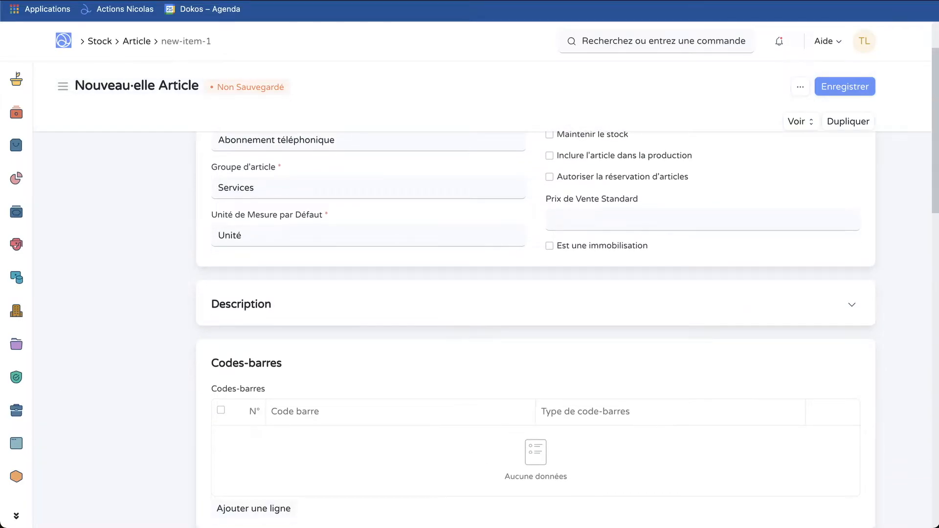
# - Review the remaining article sections and check the Est Article d'Achat option under Détails d'achat et de réapprovisionnement
pyautogui.scroll(-2, 535, 323)
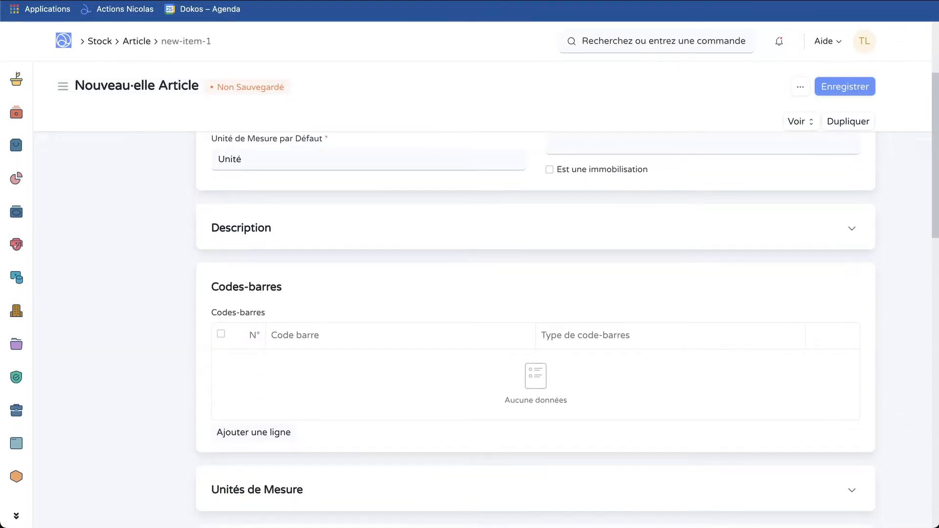
pyautogui.scroll(-8, 535, 323)
pyautogui.scroll(9, 536, 323)
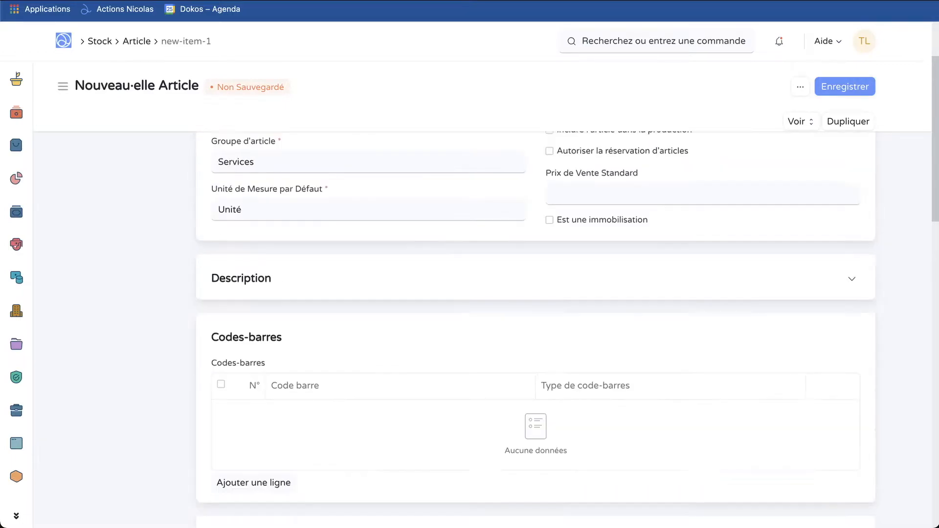
pyautogui.scroll(-4, 536, 323)
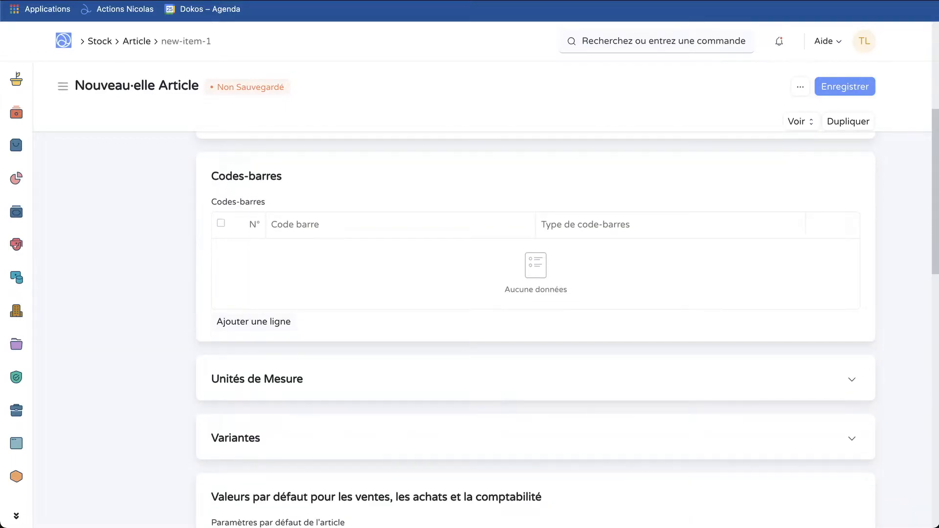
pyautogui.scroll(-6, 536, 323)
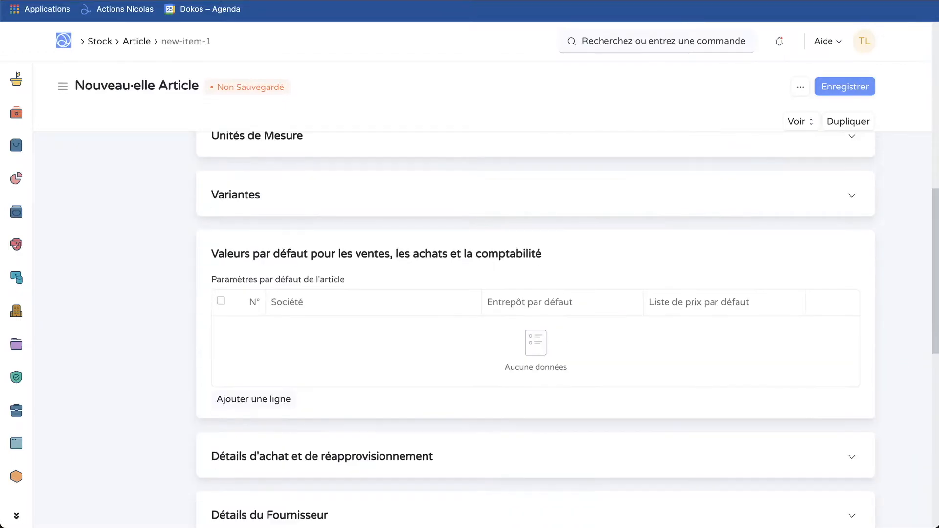
pyautogui.scroll(-2, 535, 323)
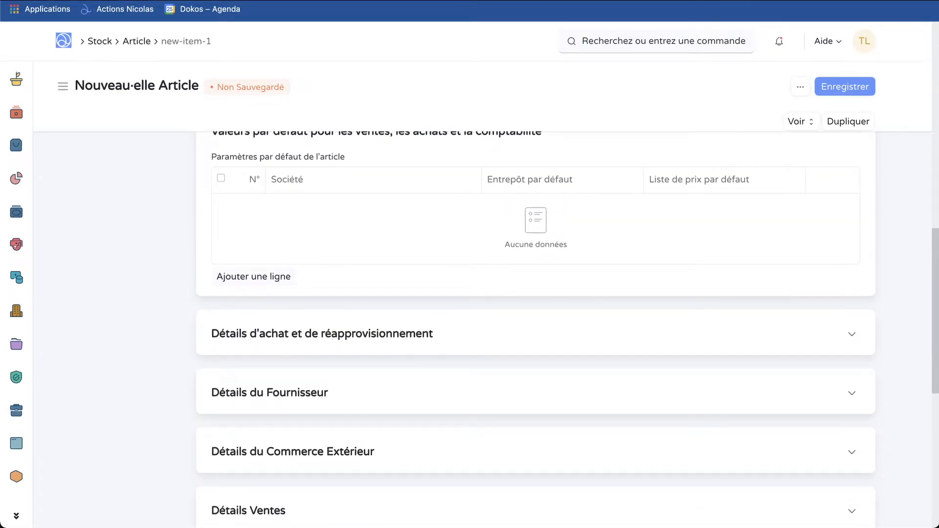
pyautogui.click(321, 335)
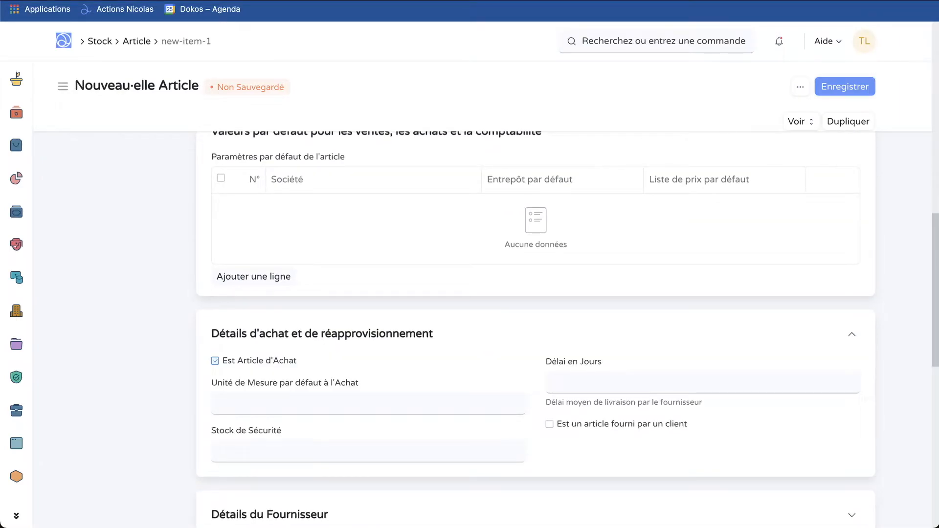
pyautogui.scroll(-2, 536, 322)
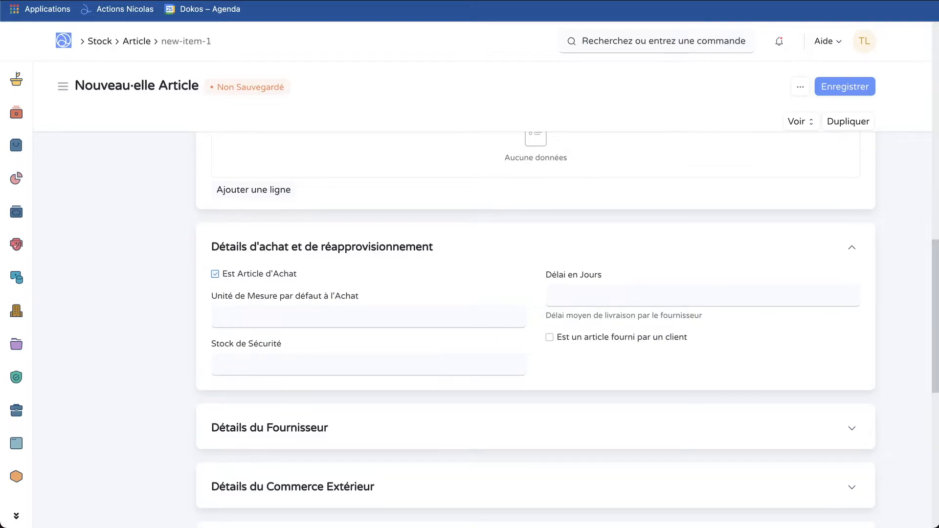
pyautogui.click(216, 273)
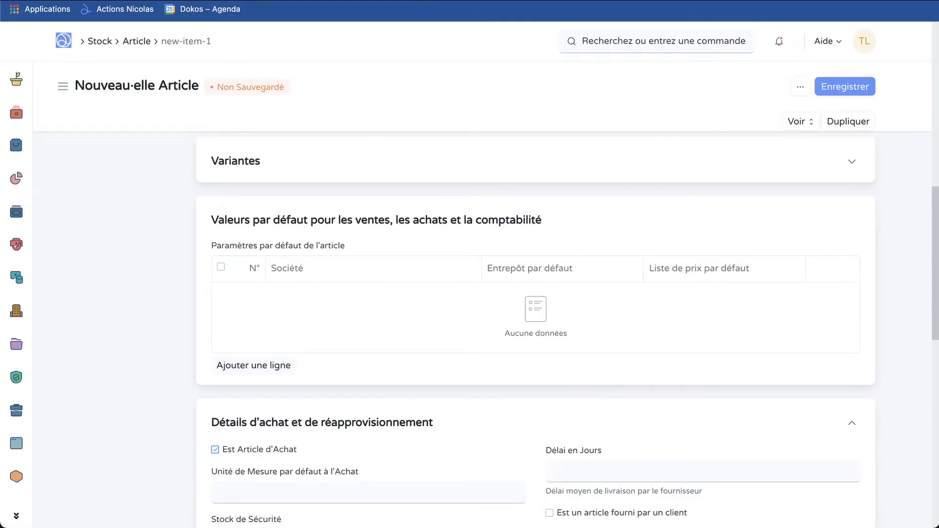
# - Add a row to the article's default values for sales, purchasing and accounting, and open it for detailed editing
pyautogui.scroll(1, 568, 328)
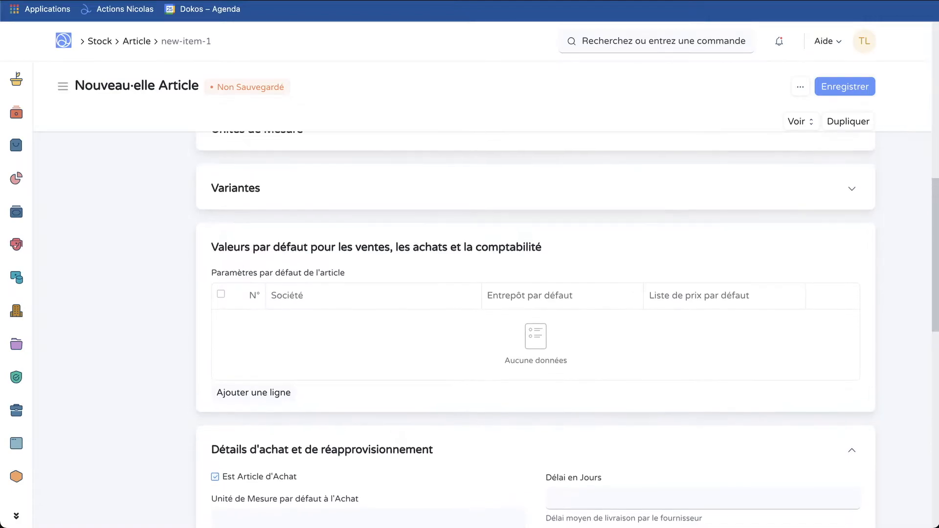
pyautogui.moveTo(211, 252); pyautogui.dragTo(490, 263)
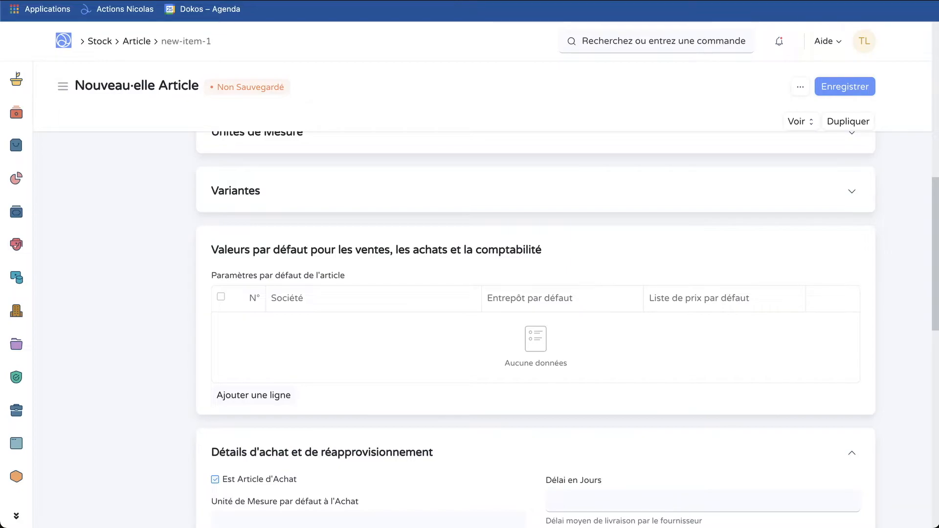
pyautogui.click(253, 395)
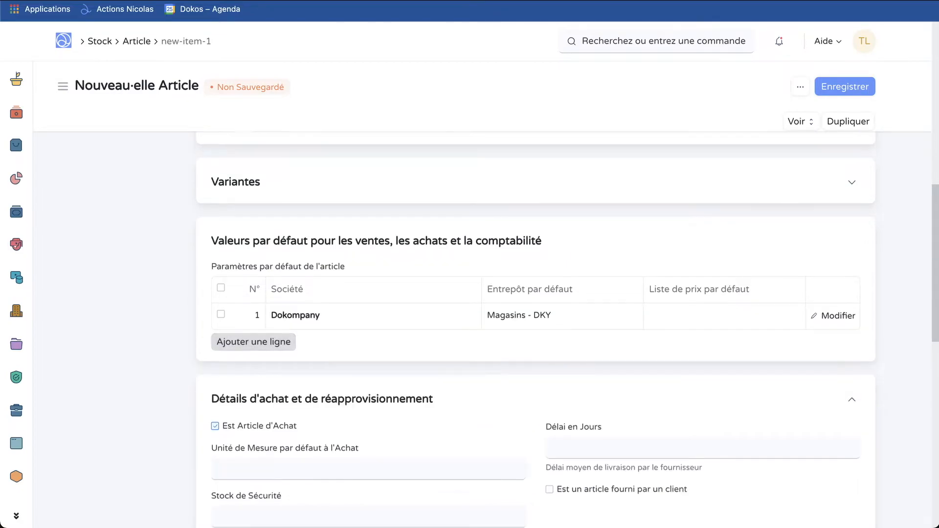
pyautogui.scroll(-3, 535, 328)
pyautogui.scroll(2, 536, 329)
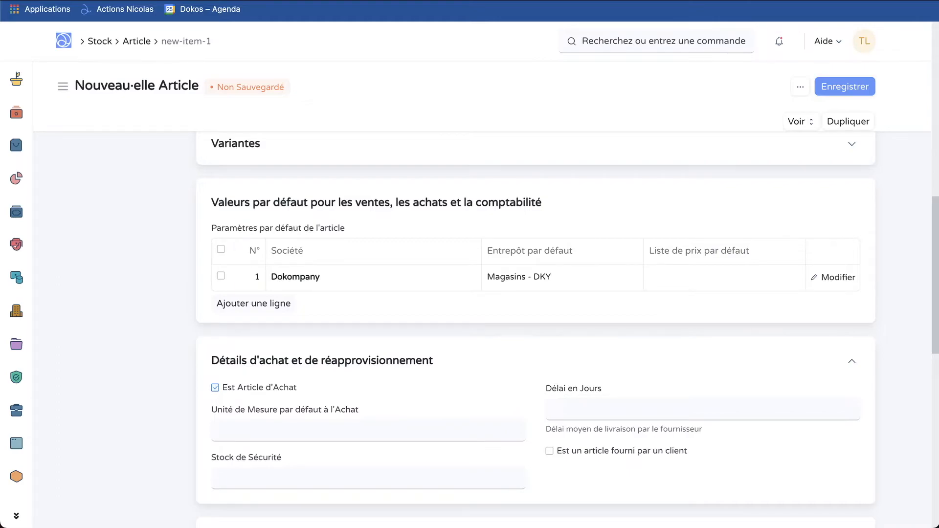
pyautogui.click(833, 278)
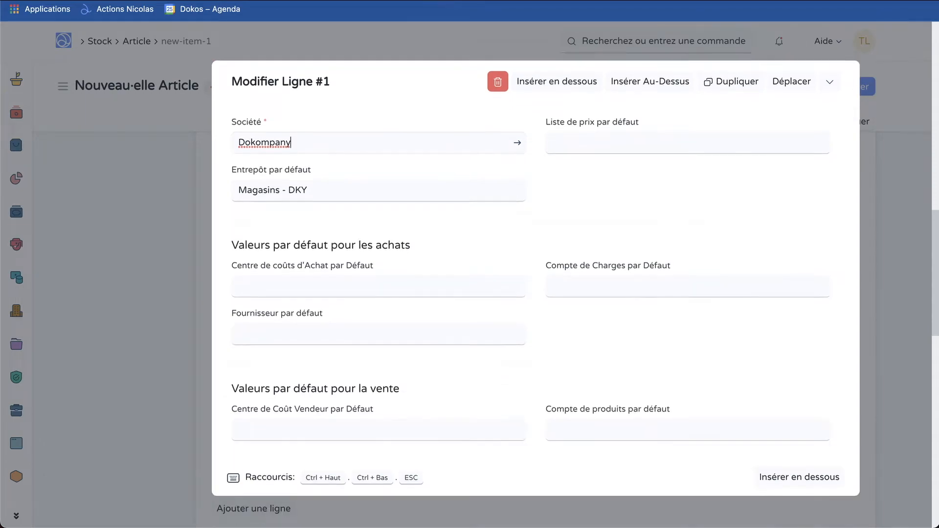
# - Examine the row's purchase and sales default fields and the accounts available for Compte de produits par défaut
pyautogui.moveTo(228, 229); pyautogui.dragTo(428, 229)
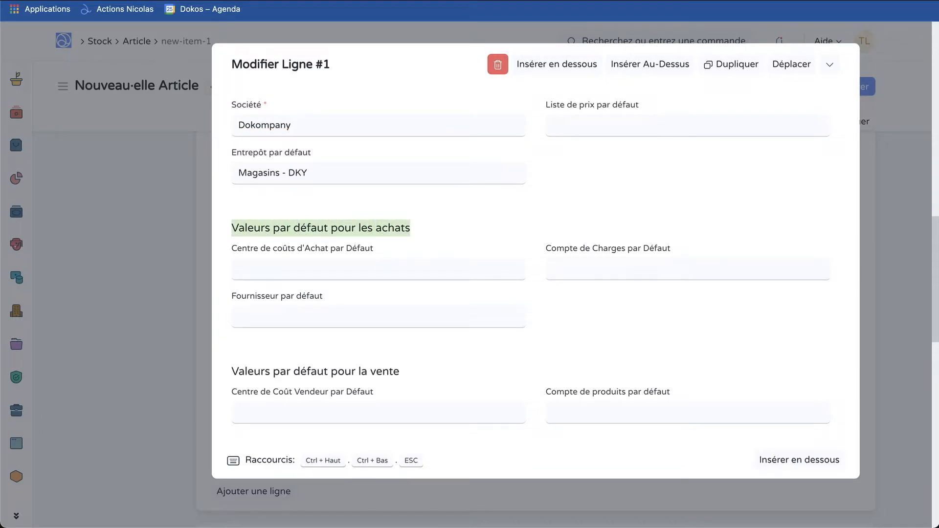
pyautogui.moveTo(231, 371); pyautogui.dragTo(406, 368)
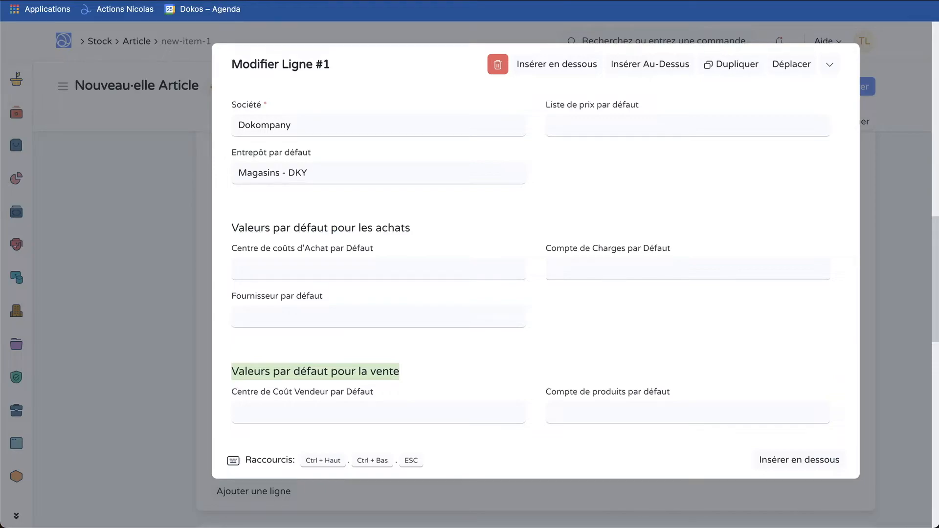
pyautogui.moveTo(546, 392); pyautogui.dragTo(670, 391)
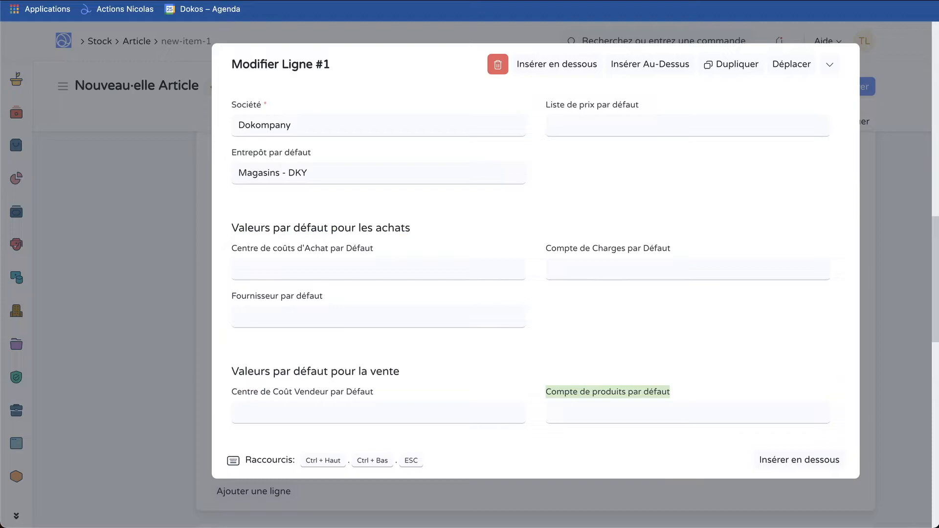
pyautogui.scroll(-1, 688, 472)
pyautogui.scroll(1, 688, 472)
pyautogui.scroll(-3, 688, 472)
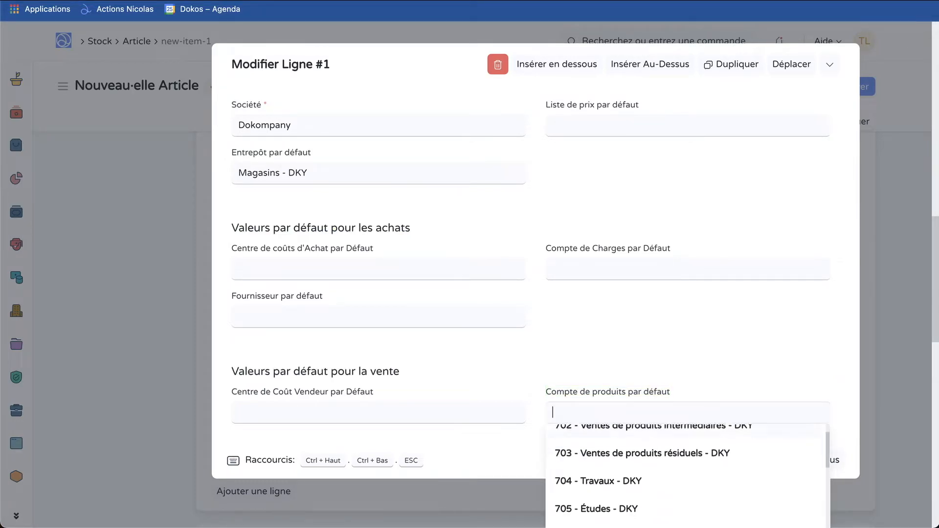
pyautogui.scroll(-3, 687, 475)
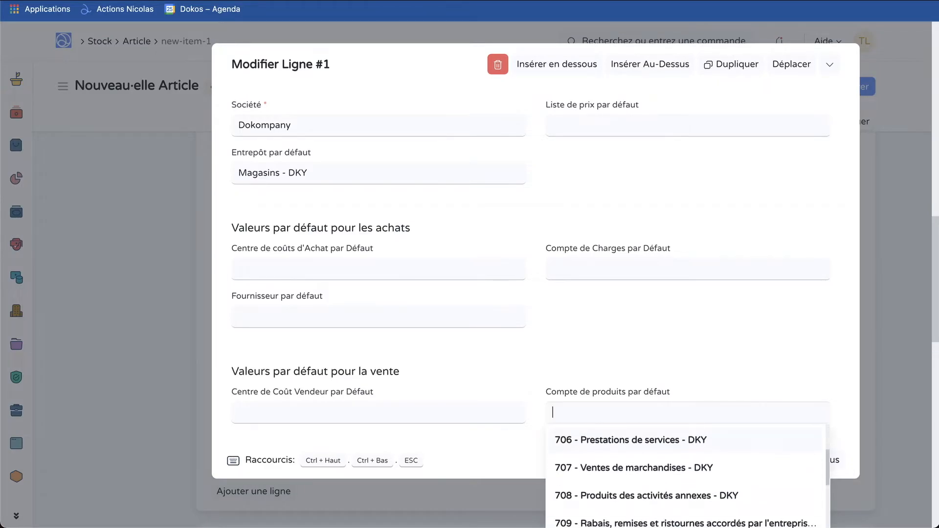
pyautogui.scroll(-1, 612, 467)
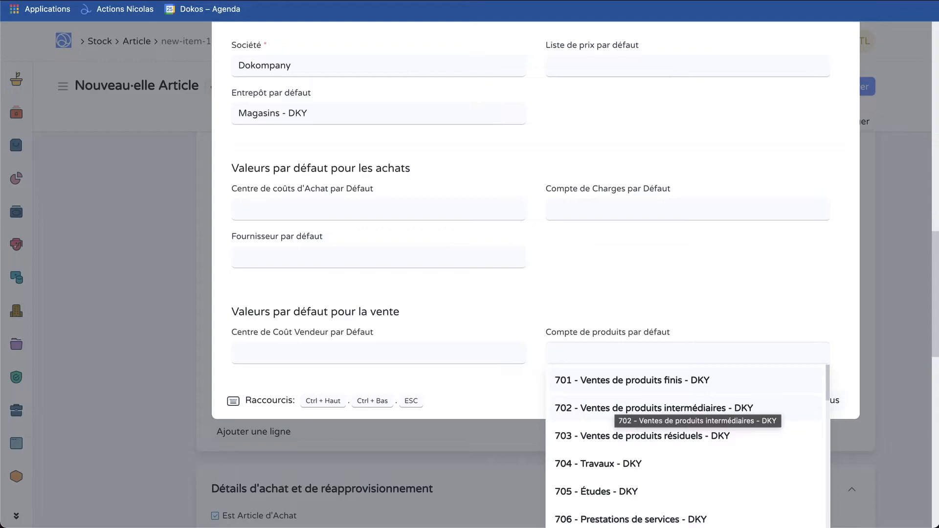
pyautogui.scroll(2, 697, 415)
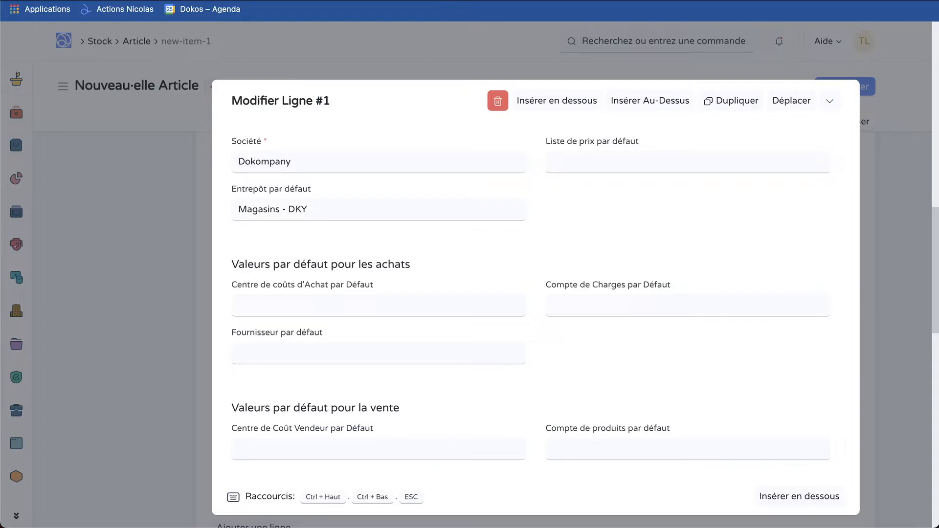
# - Consult the class 6 accounts on plancomptable.com and set Compte de Charges par Défaut to "626 - Frais postaux et télécommunications - DKY"
pyautogui.click(687, 306)
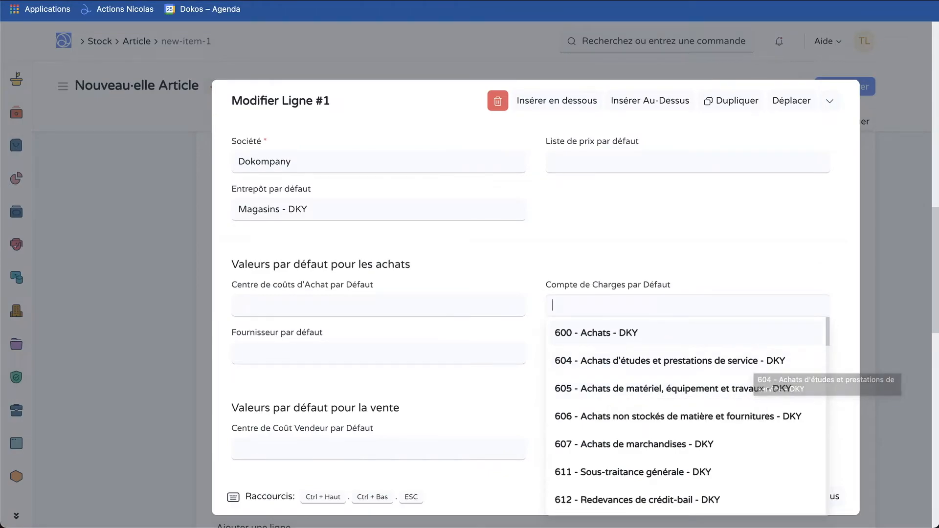
pyautogui.click(295, 34)
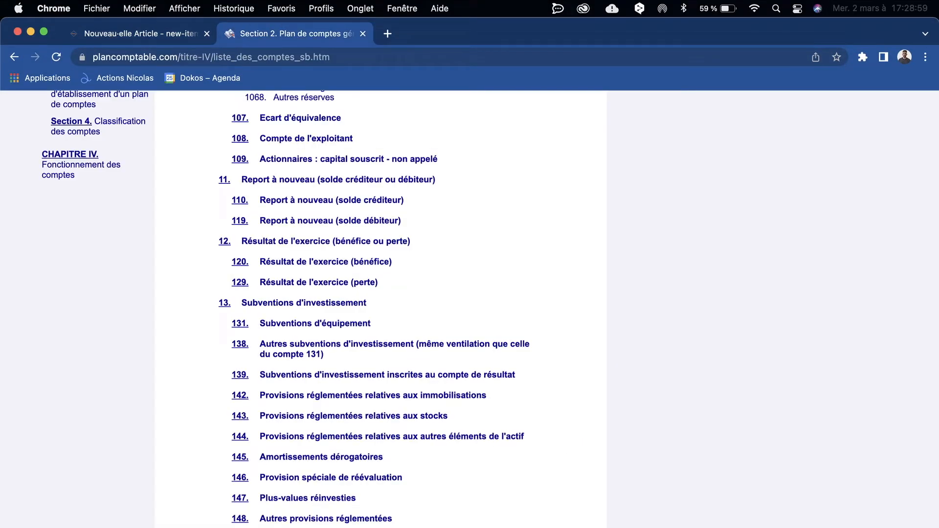
pyautogui.scroll(-20, 380, 308)
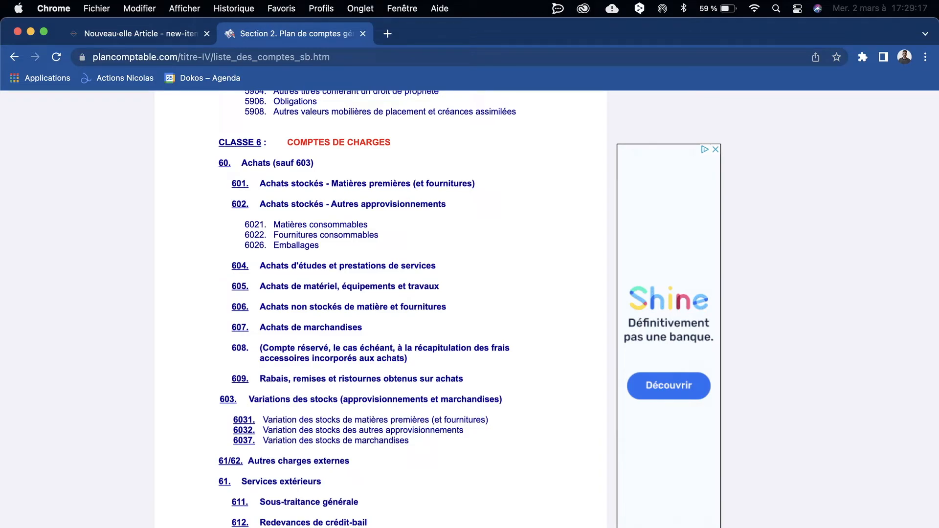
pyautogui.click(141, 33)
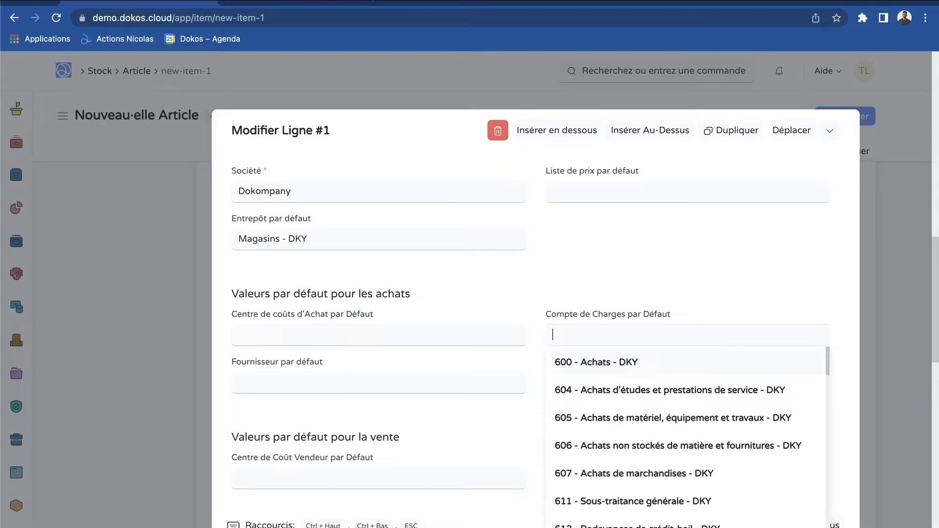
pyautogui.write('626')
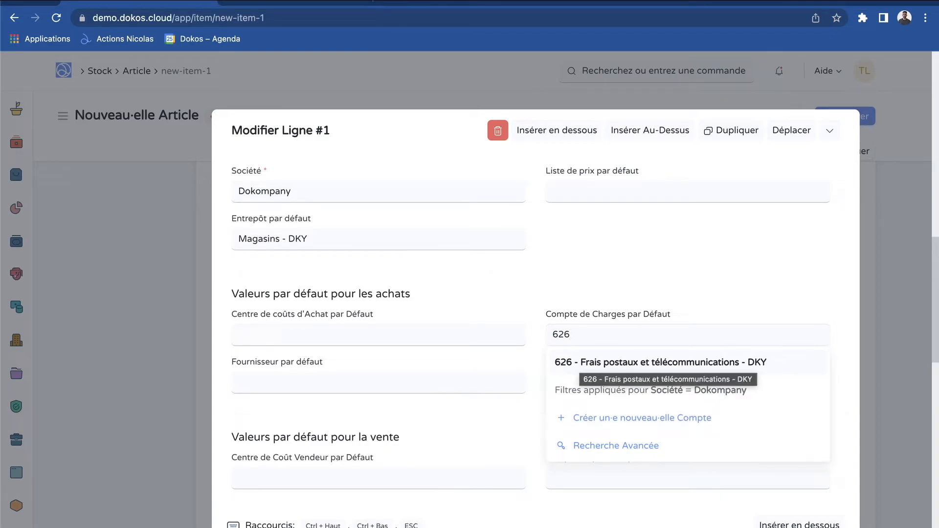
pyautogui.click(579, 363)
pyautogui.scroll(-2, 579, 363)
pyautogui.scroll(1, 579, 363)
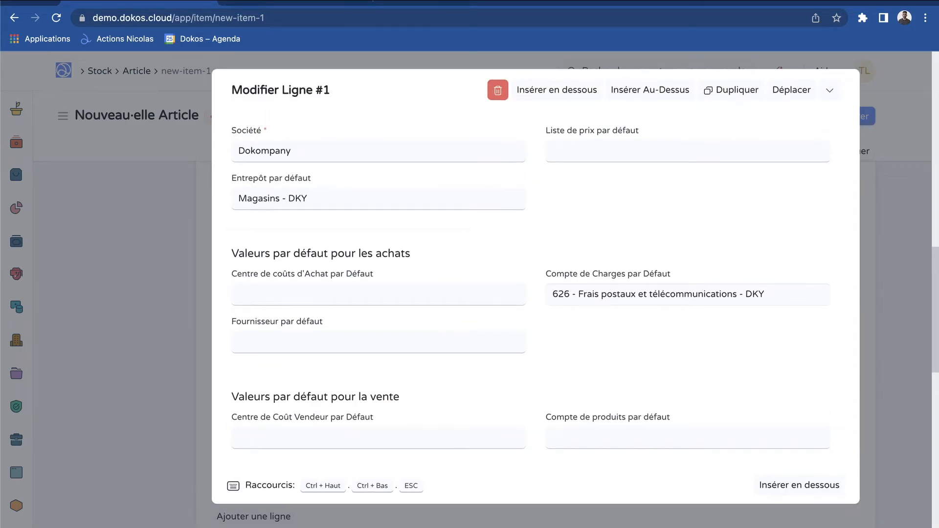
# - Close the default values row's detailed editing and save the new article
pyautogui.scroll(-1, 536, 294)
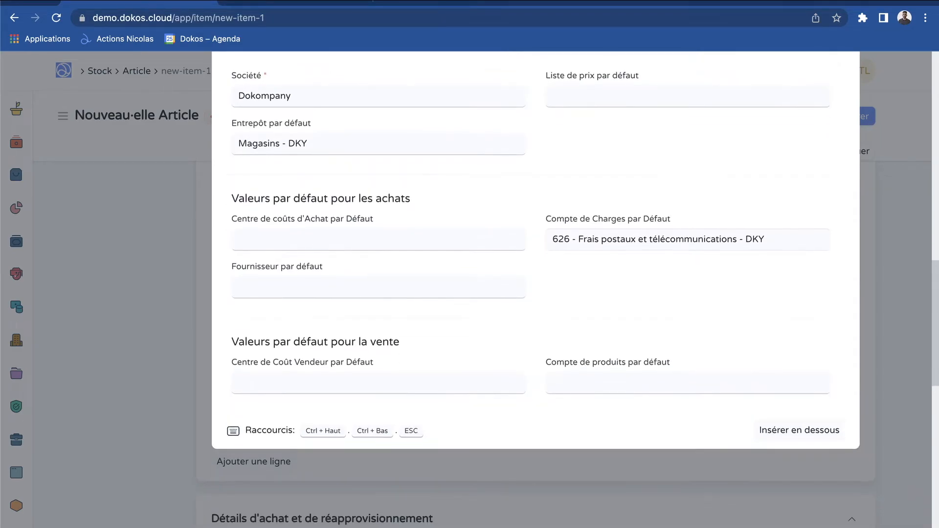
pyautogui.scroll(1, 536, 269)
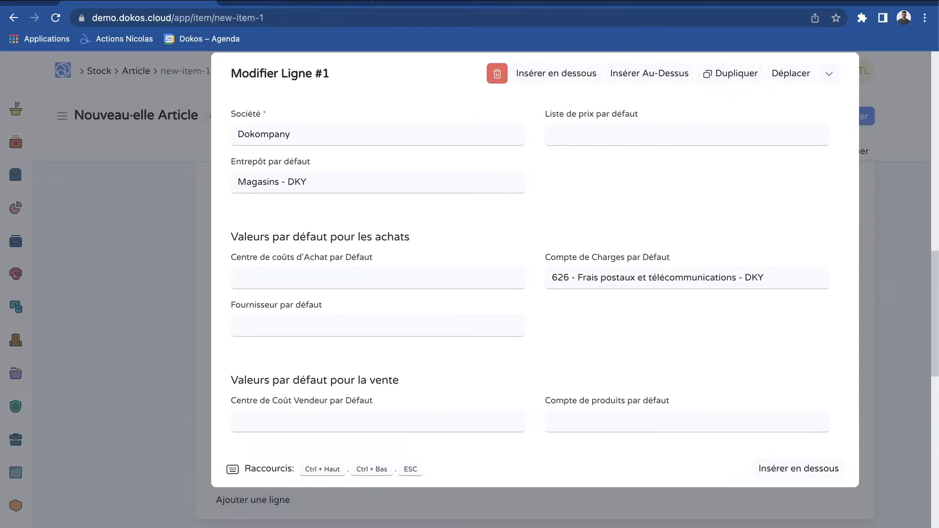
pyautogui.click(889, 292)
pyautogui.scroll(3, 889, 292)
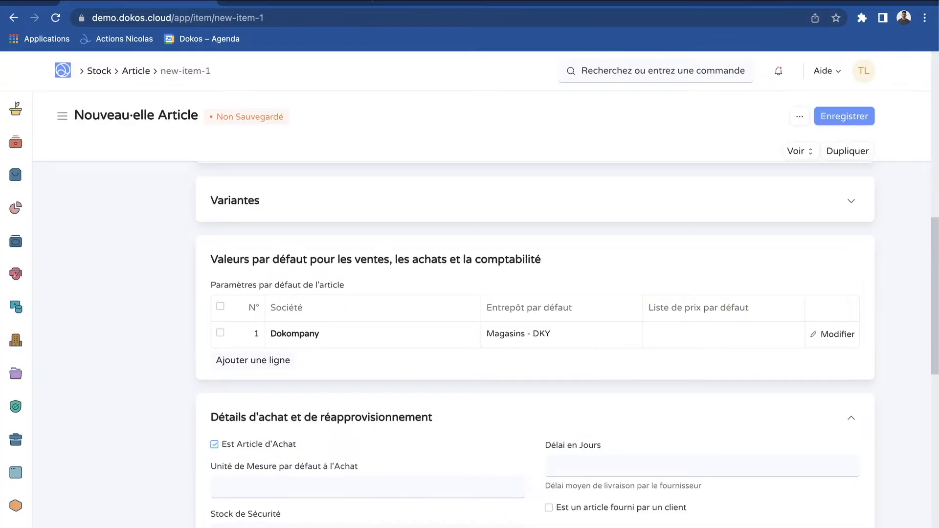
pyautogui.hotkey('ctrl', 's')
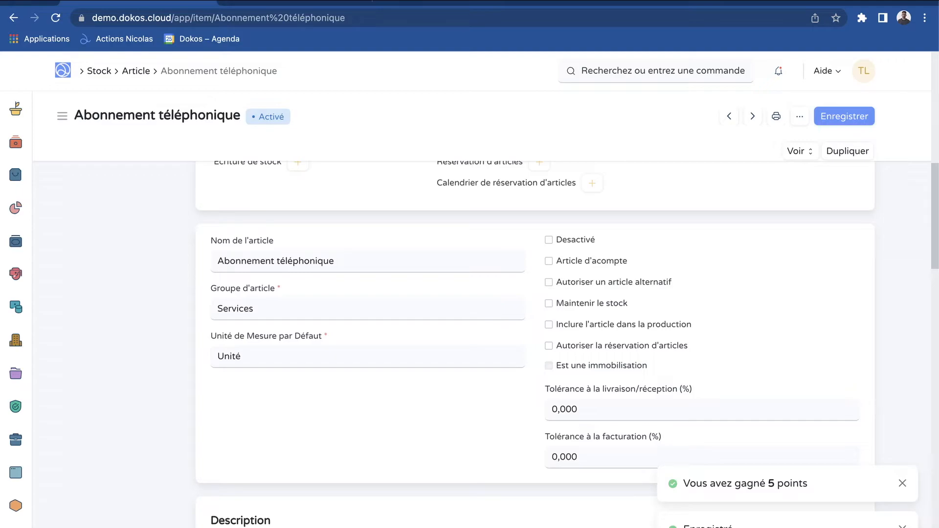
# - Review the saved article and create a new Facture d'achat from its Documents liés
pyautogui.scroll(5, 536, 318)
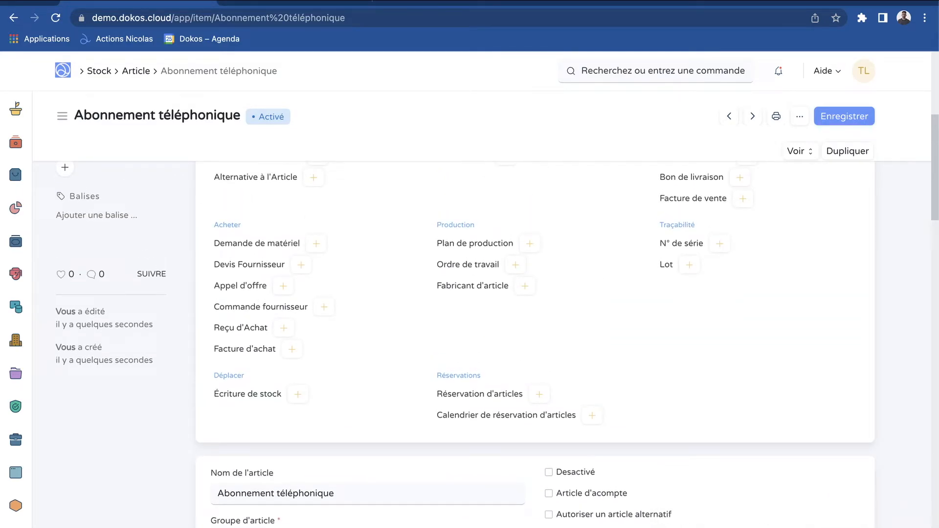
pyautogui.scroll(-5, 536, 318)
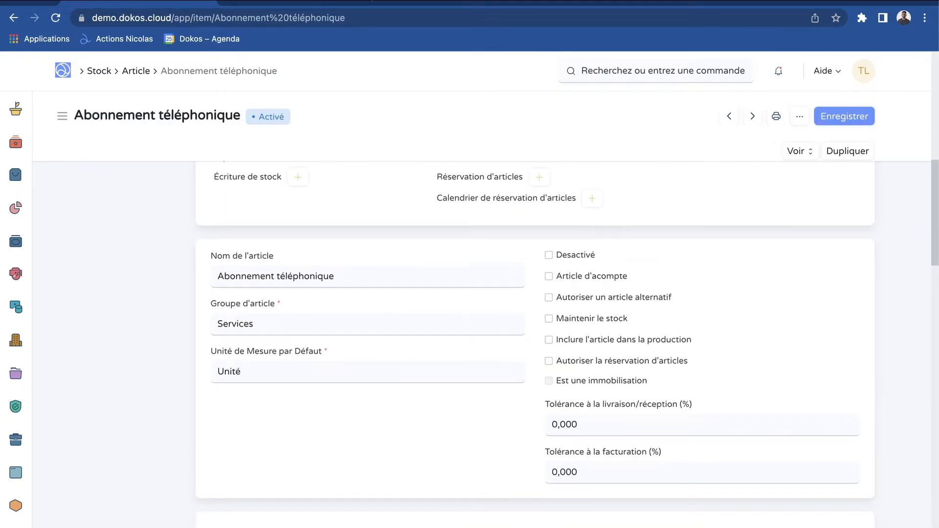
pyautogui.scroll(-7, 536, 318)
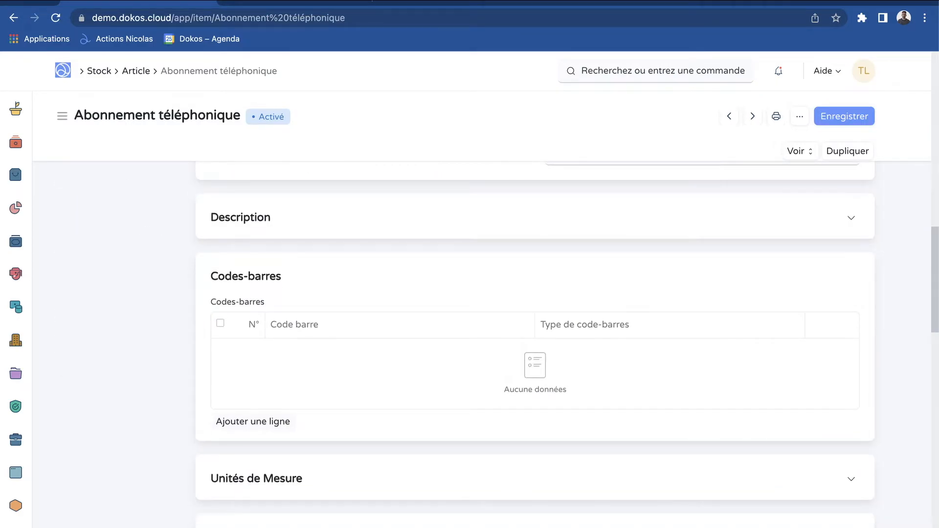
pyautogui.scroll(5, 587, 328)
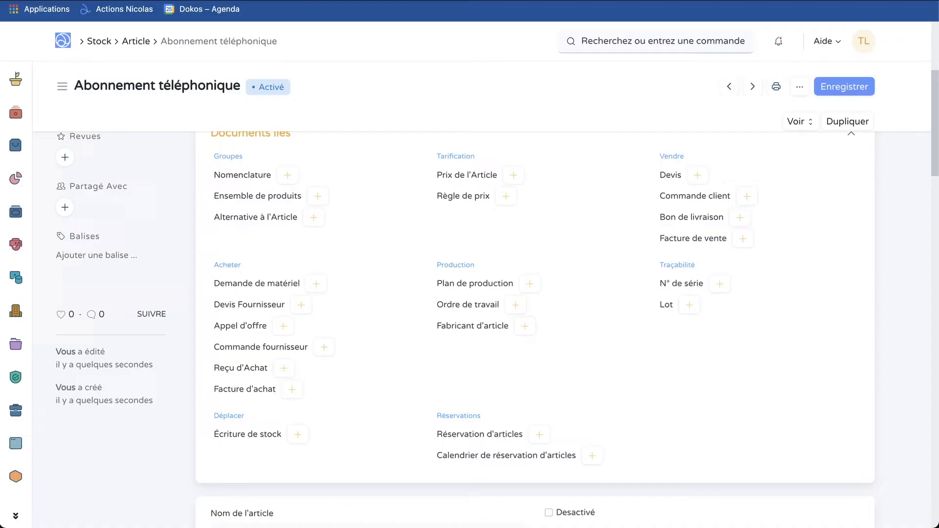
pyautogui.scroll(2, 497, 293)
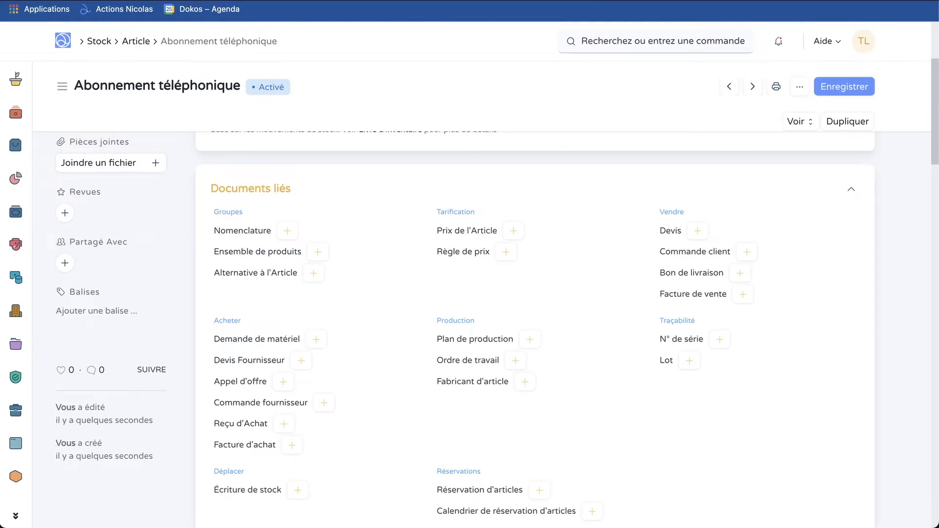
pyautogui.scroll(-3, 498, 293)
pyautogui.click(292, 352)
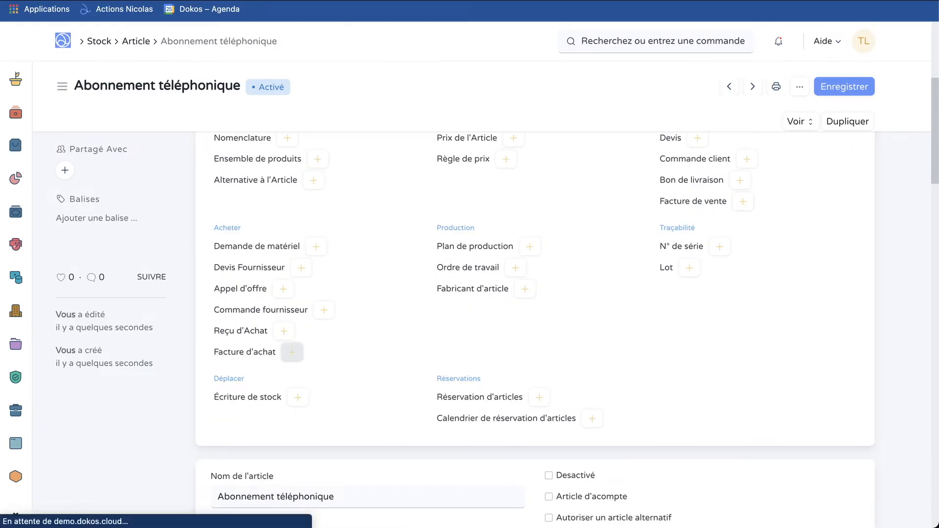
# - Add a row to the purchase invoice's Articles table and set its article to Abonnement téléphonique
pyautogui.scroll(-1, 535, 293)
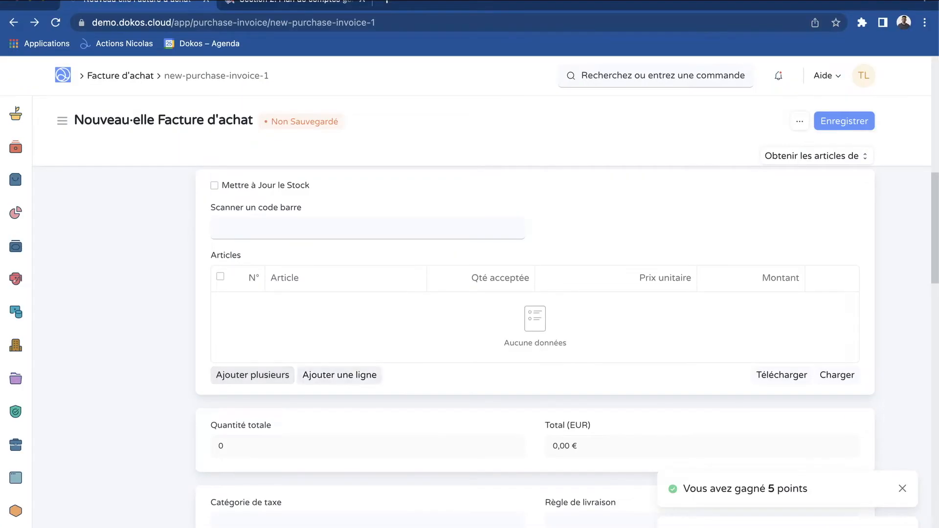
pyautogui.click(339, 375)
pyautogui.scroll(-2, 339, 375)
pyautogui.click(308, 220)
pyautogui.write('abonn')
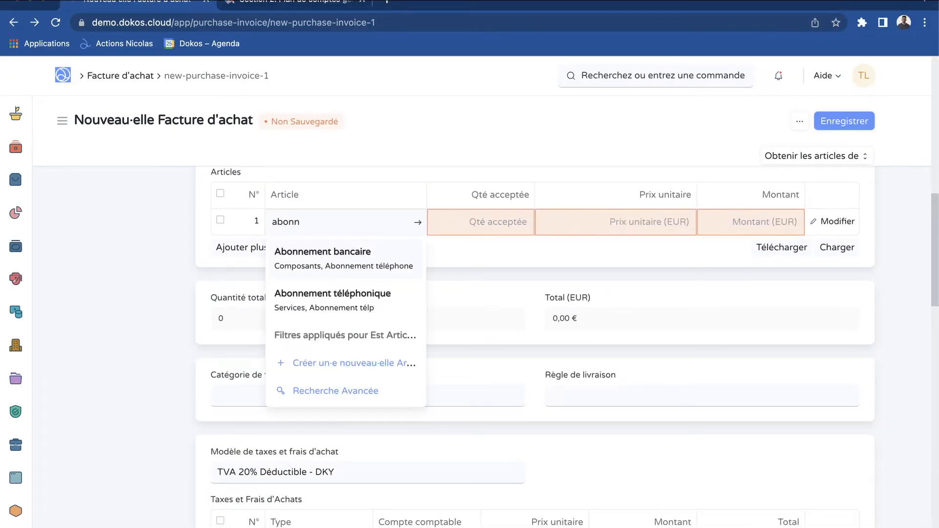
pyautogui.click(317, 301)
# - Set the Abonnement téléphonique row's Prix unitaire to 19 and save the purchase invoice
pyautogui.click(684, 222)
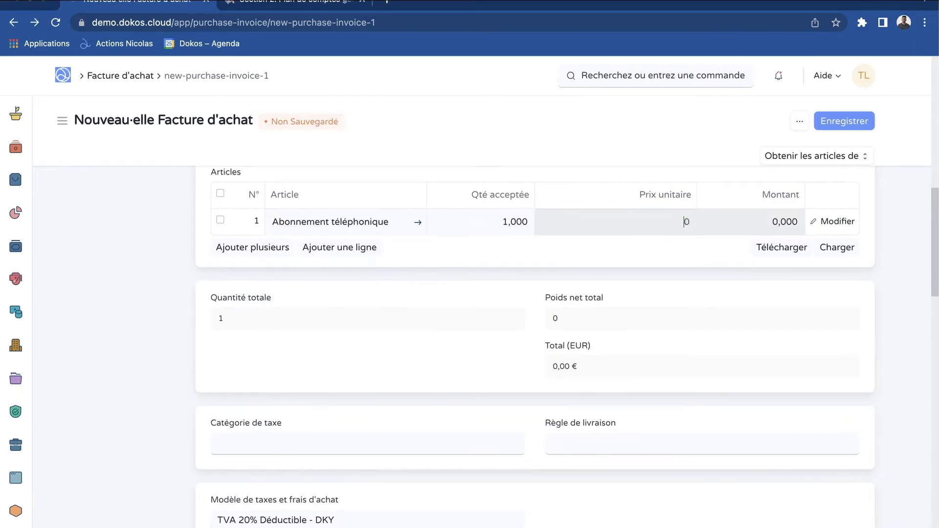
pyautogui.write('19')
pyautogui.press('Tab')
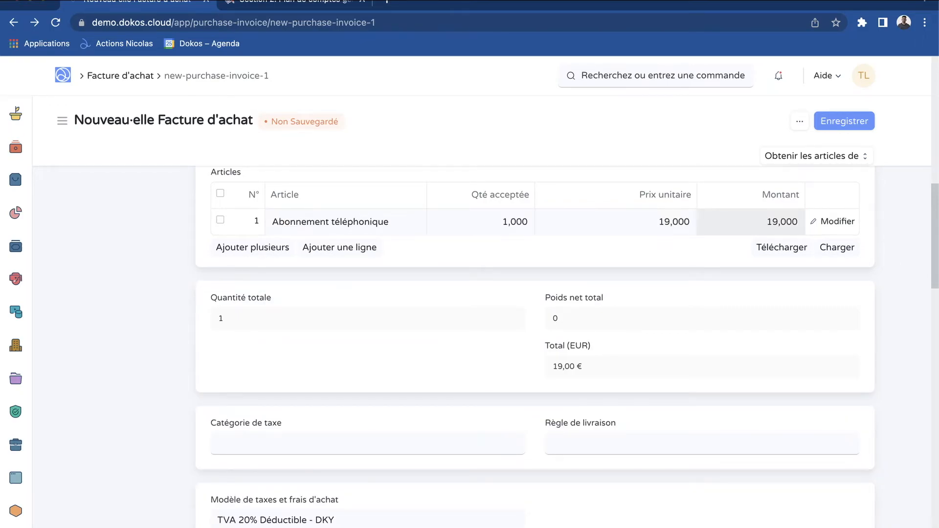
pyautogui.scroll(-3, 567, 343)
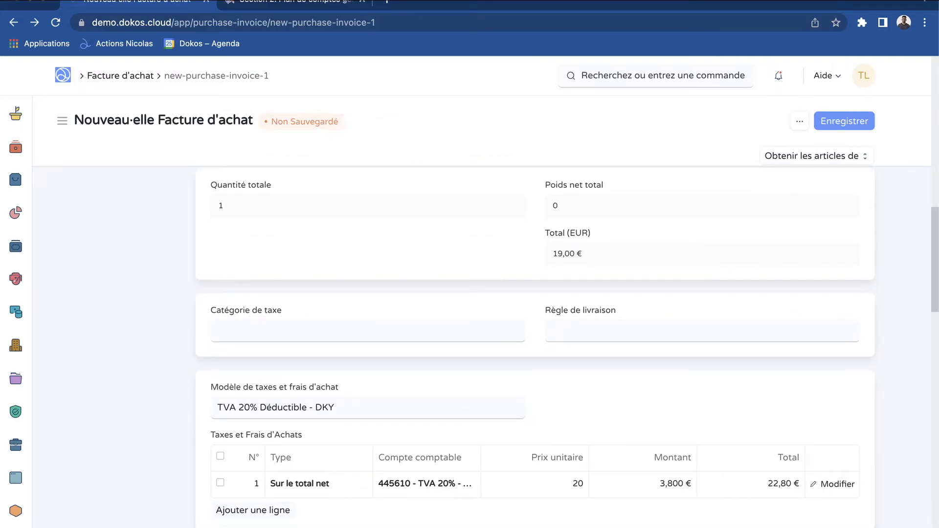
pyautogui.hotkey('ctrl', 's')
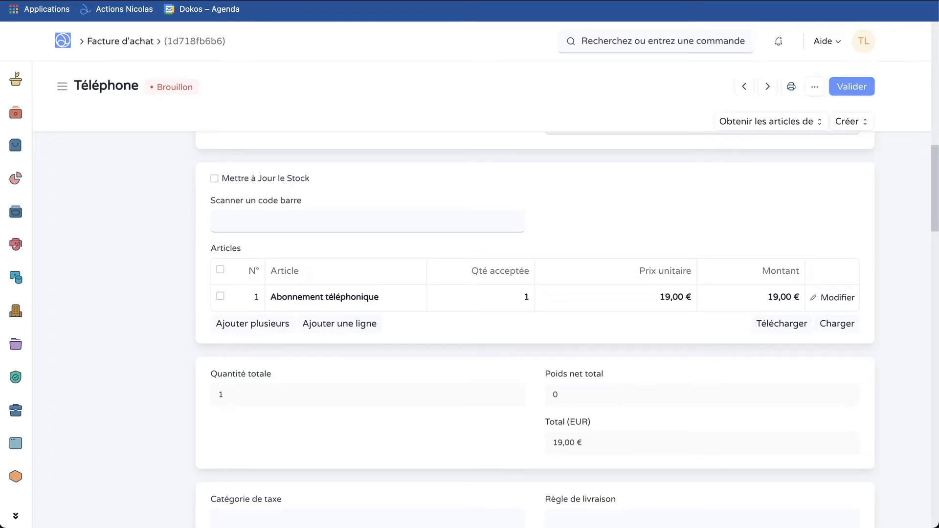
# - Examine the Abonnement téléphonique line's quantity and price details, and review the purchase invoice's taxes and totals
pyautogui.click(832, 297)
pyautogui.scroll(-7, 534, 293)
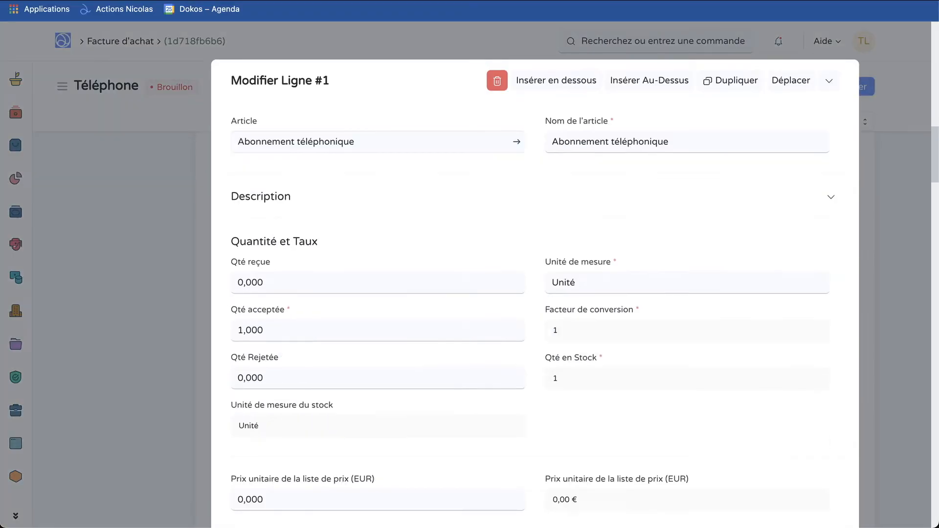
pyautogui.scroll(-12, 535, 293)
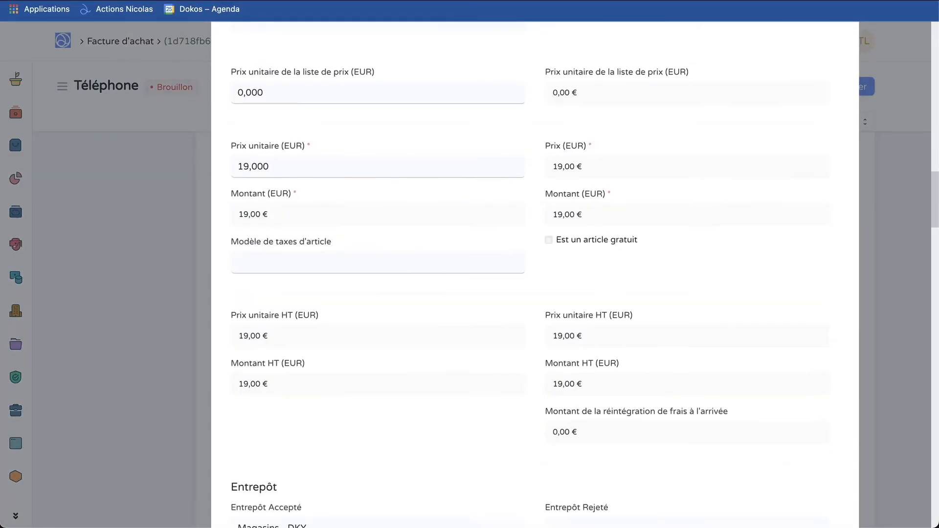
pyautogui.scroll(-3, 534, 294)
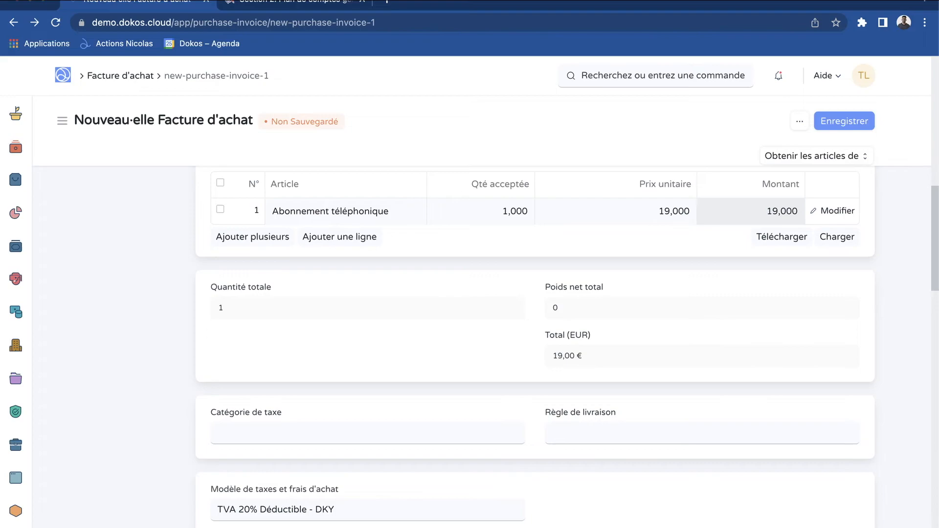
pyautogui.scroll(1, 534, 342)
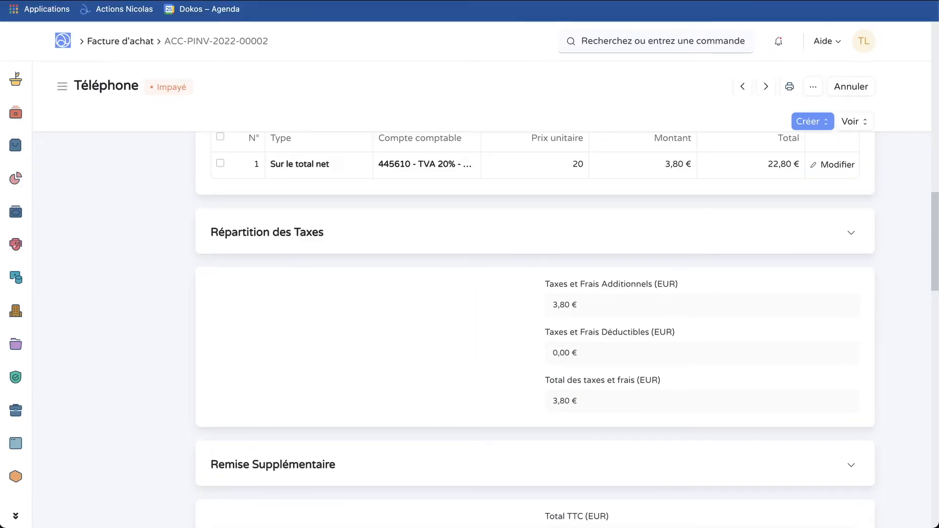
pyautogui.scroll(5, 534, 329)
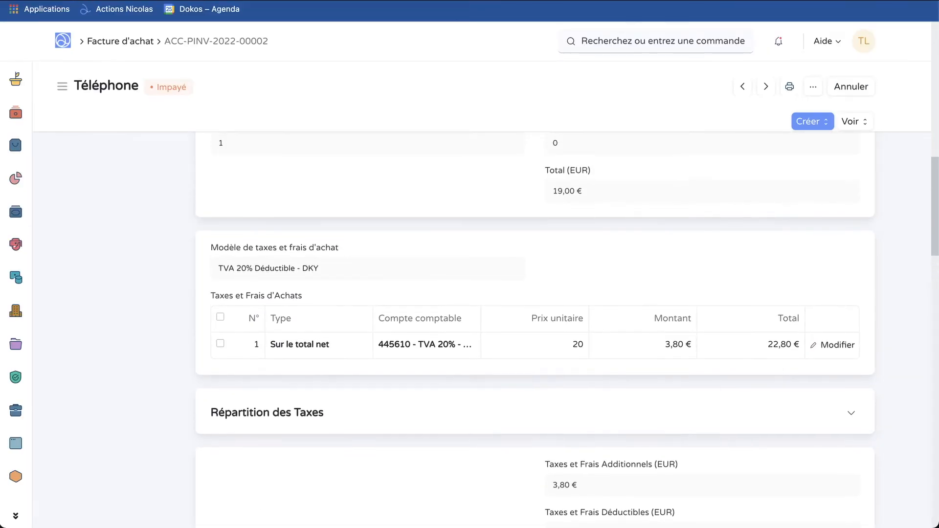
pyautogui.scroll(10, 535, 329)
pyautogui.scroll(-1, 535, 329)
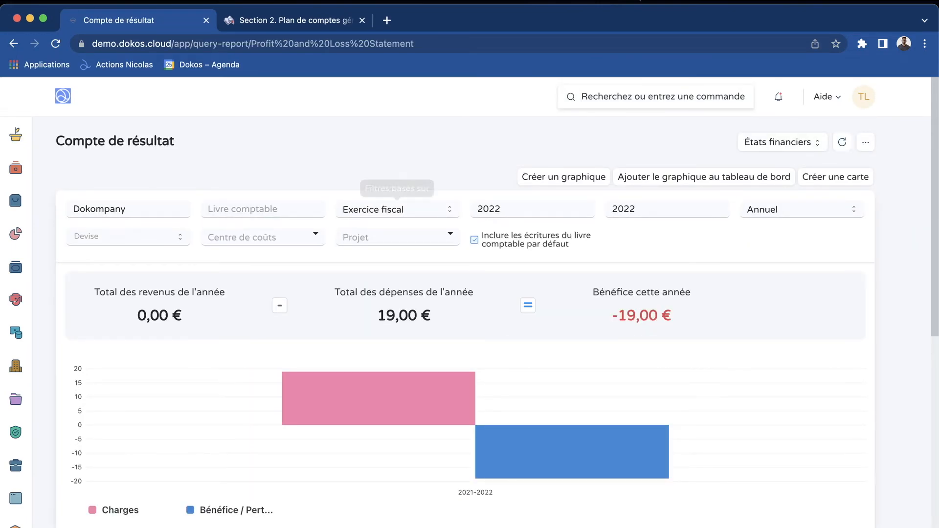
# - Examine the Compte de résultat filters and charges table, expanding 62 - Autres services extérieurs to view its sub-account
pyautogui.click(397, 209)
pyautogui.click(397, 209)
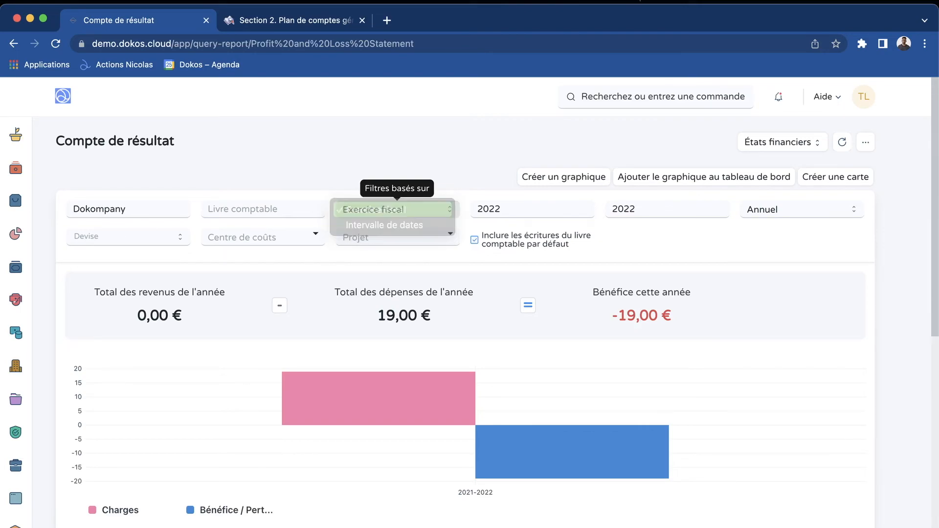
pyautogui.scroll(-1, 464, 323)
pyautogui.scroll(-5, 465, 318)
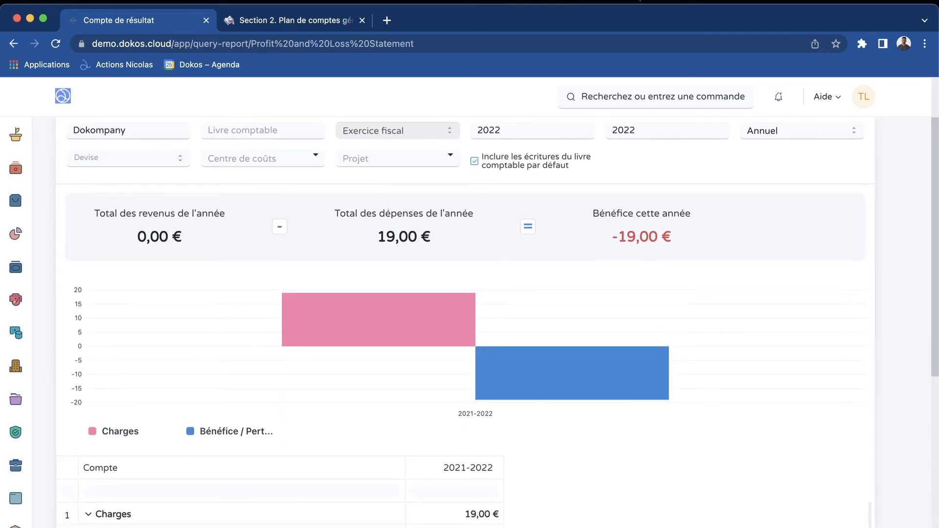
pyautogui.scroll(-2, 464, 318)
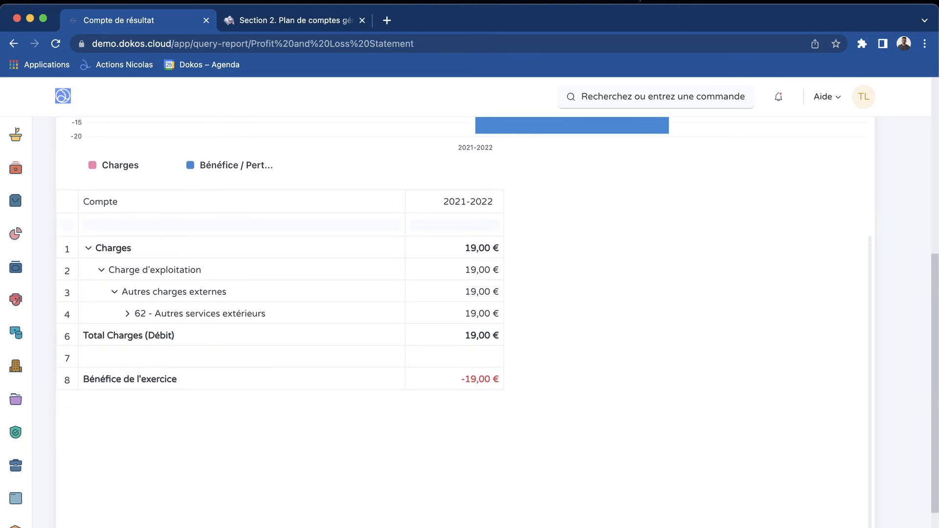
pyautogui.click(128, 314)
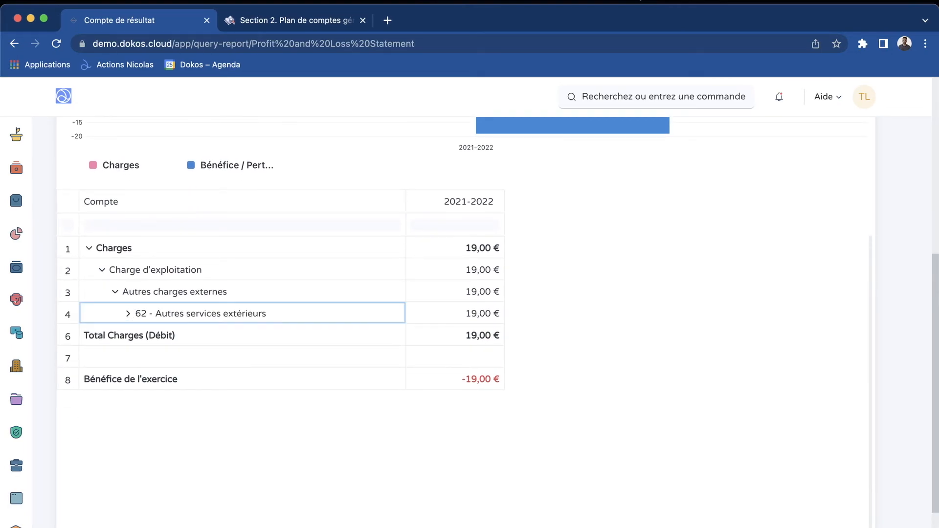
pyautogui.scroll(-1, 128, 314)
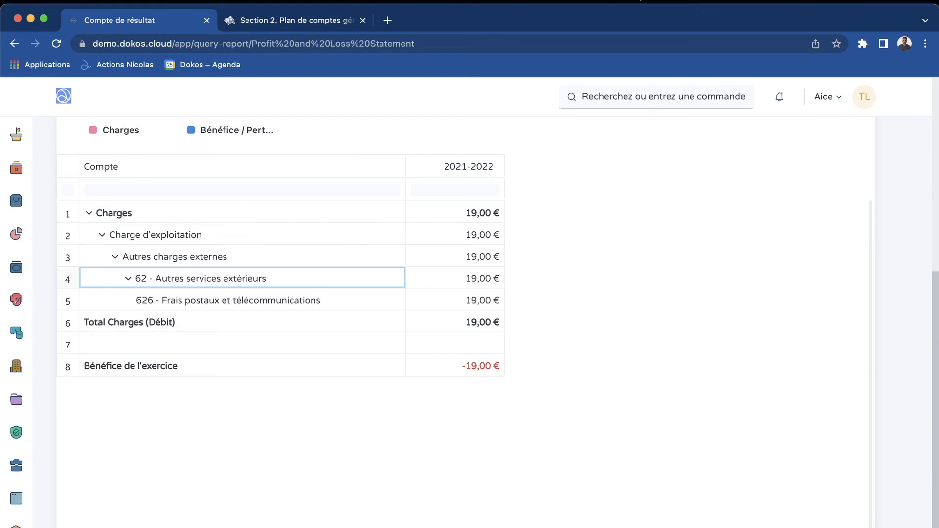
pyautogui.scroll(1, 466, 313)
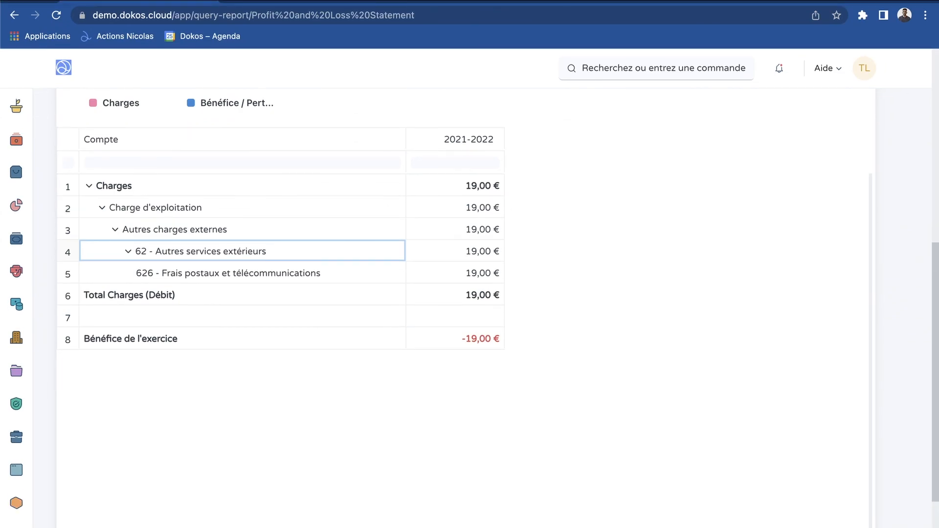